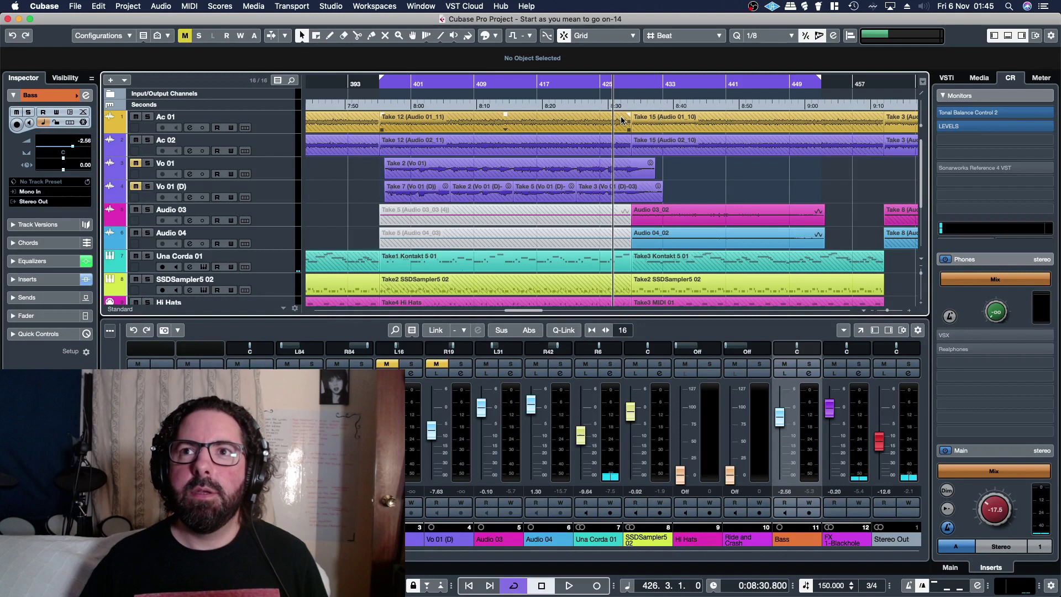
Step: Move the project cursor to the bar 429 join and zoom in close on it
{"action": "scroll", "coordinate": [635, 165], "scroll_direction": "up", "scroll_amount": 2}
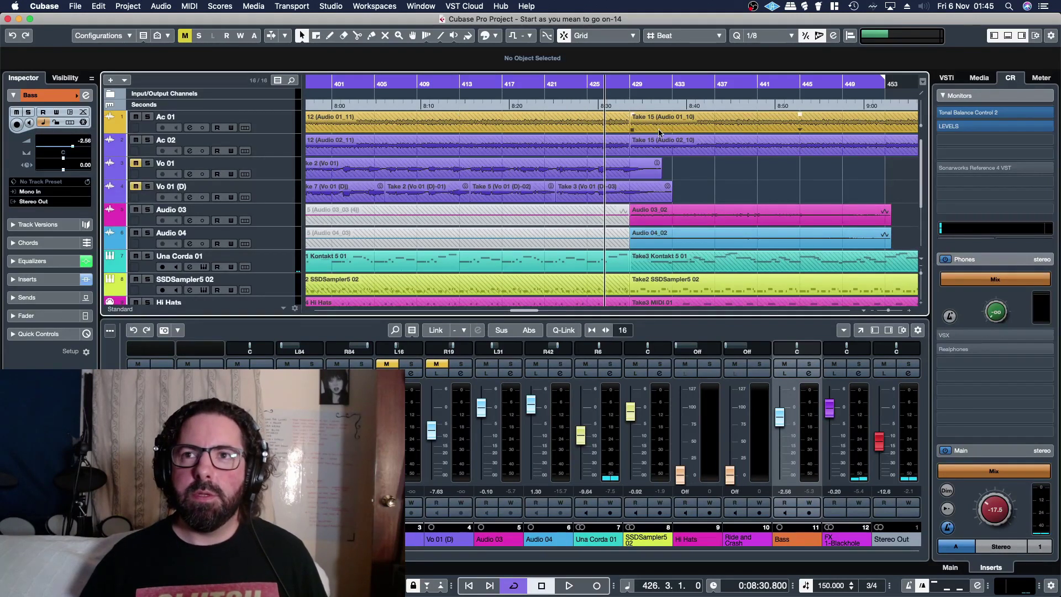
{"action": "scroll", "coordinate": [591, 128], "scroll_direction": "up", "scroll_amount": 5}
{"action": "scroll", "coordinate": [613, 128], "scroll_direction": "up", "scroll_amount": 8}
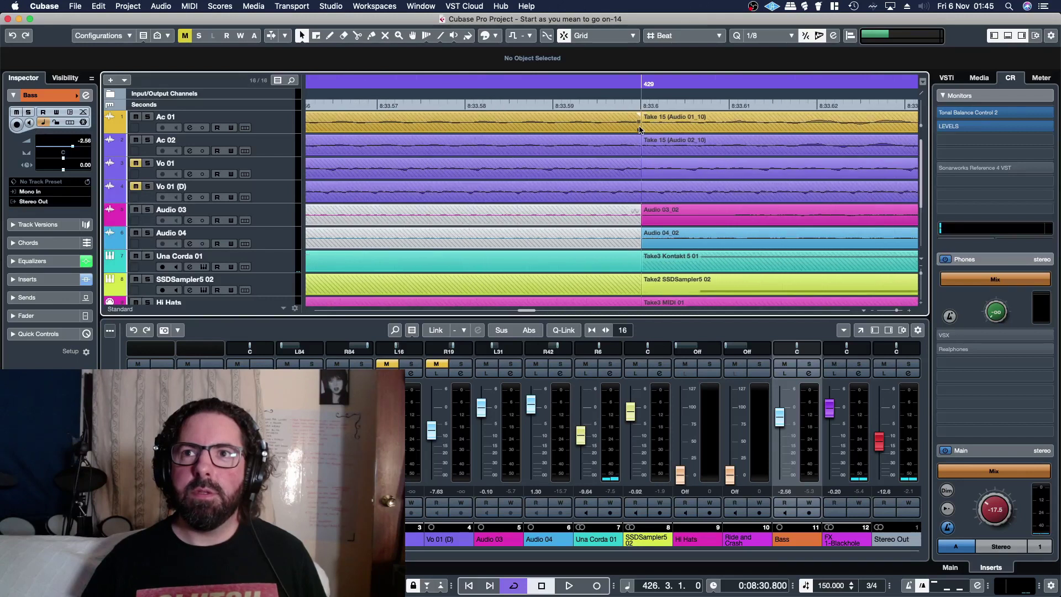
{"action": "scroll", "coordinate": [640, 130], "scroll_direction": "down", "scroll_amount": 14}
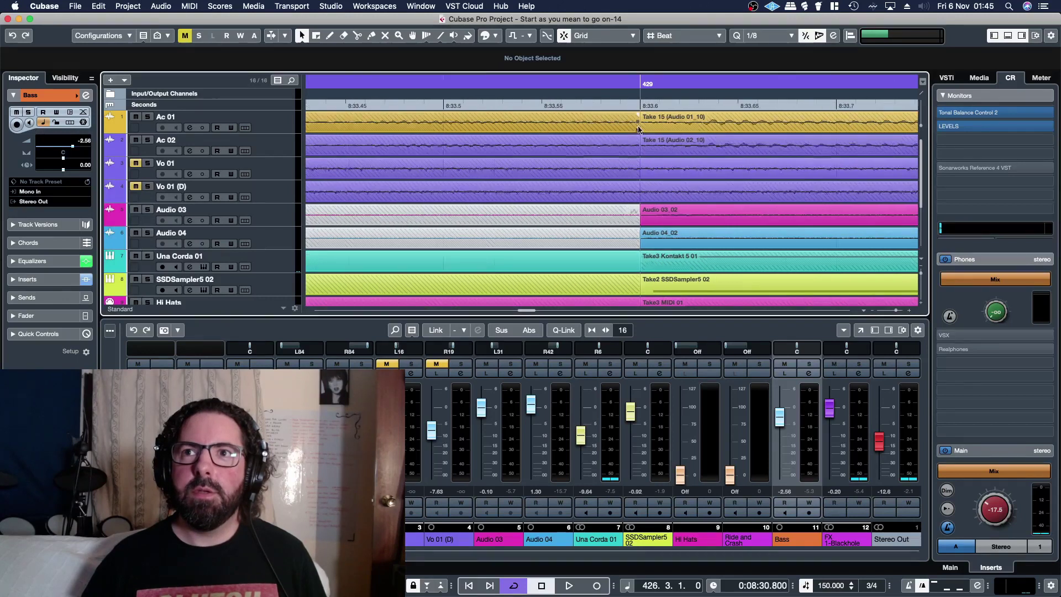
{"action": "left_click", "coordinate": [633, 84]}
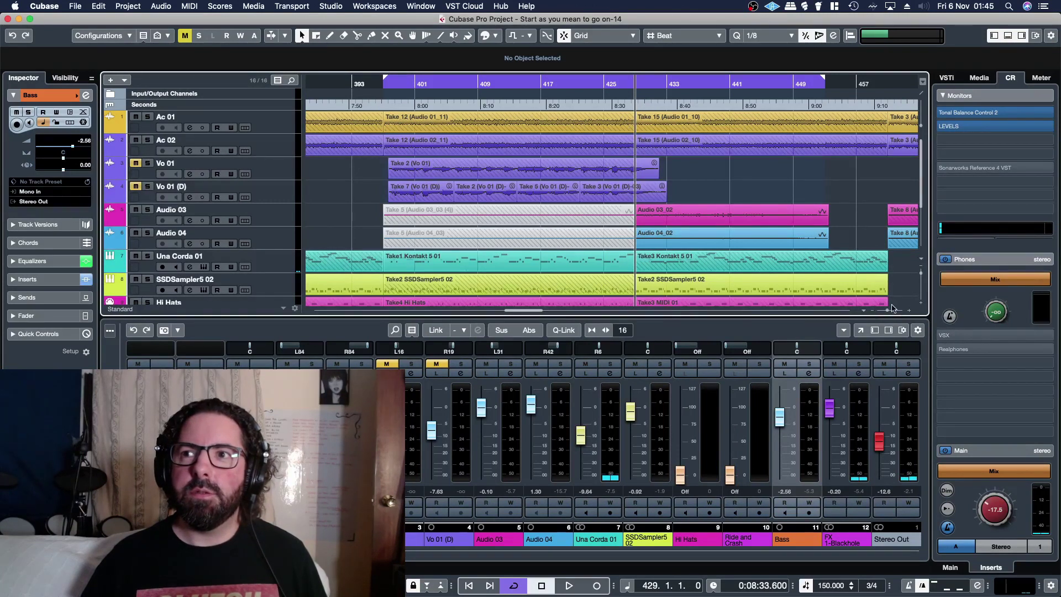
{"action": "scroll", "coordinate": [888, 314], "scroll_direction": "up", "scroll_amount": 15}
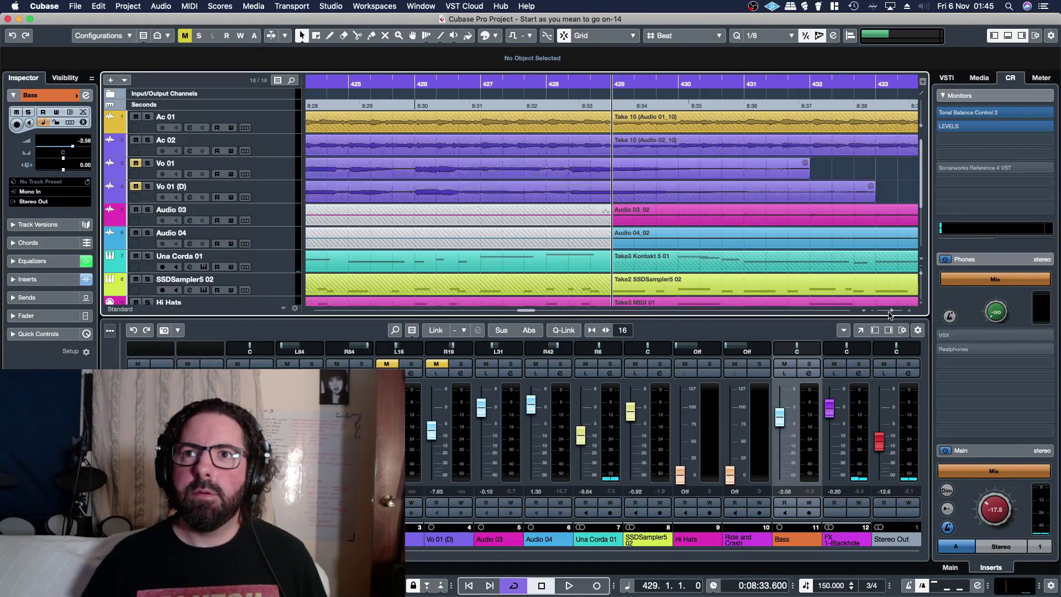
{"action": "scroll", "coordinate": [888, 314], "scroll_direction": "up", "scroll_amount": 3}
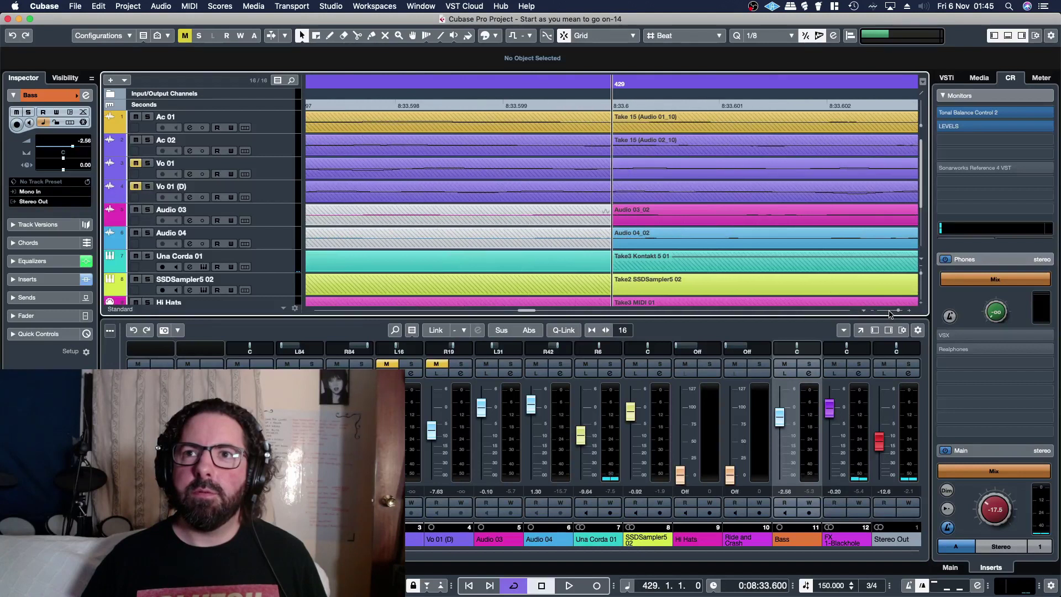
{"action": "scroll", "coordinate": [889, 314], "scroll_direction": "down", "scroll_amount": 10}
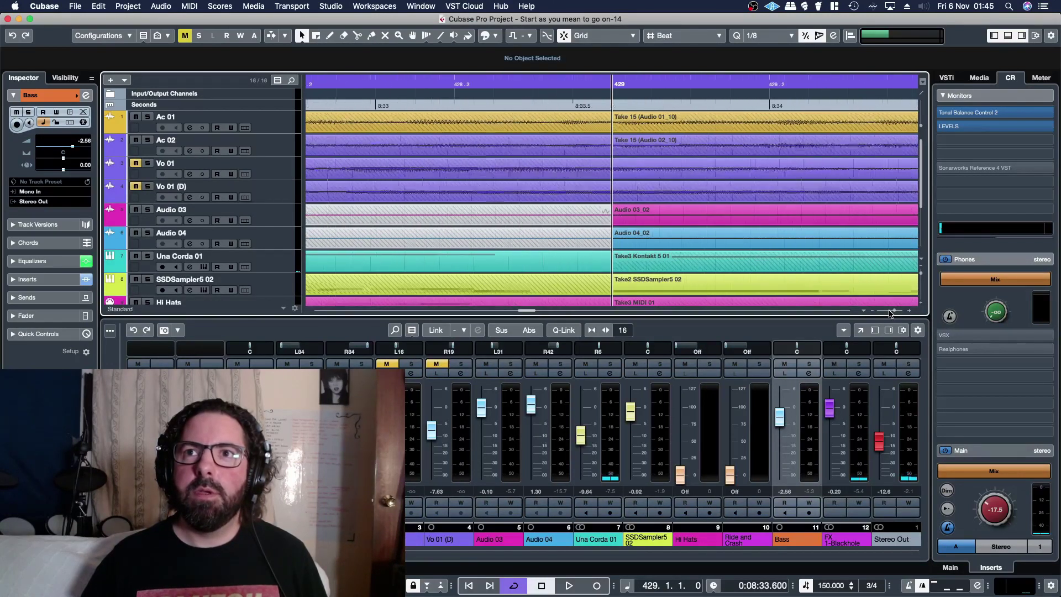
{"action": "scroll", "coordinate": [890, 314], "scroll_direction": "up", "scroll_amount": 2}
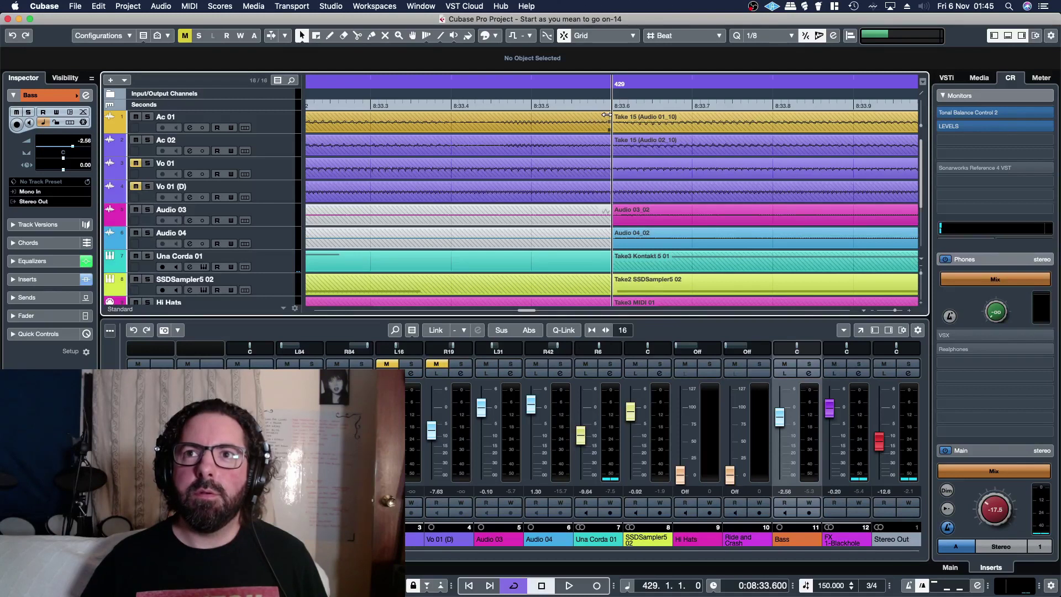
Step: Add a 0.0.0.3 fade-out to Ac 01's earlier event and a short fade-in to its Take 15
{"action": "left_click_drag", "start_coordinate": [606, 115], "coordinate": [611, 115]}
{"action": "left_click_drag", "start_coordinate": [887, 310], "coordinate": [895, 313]}
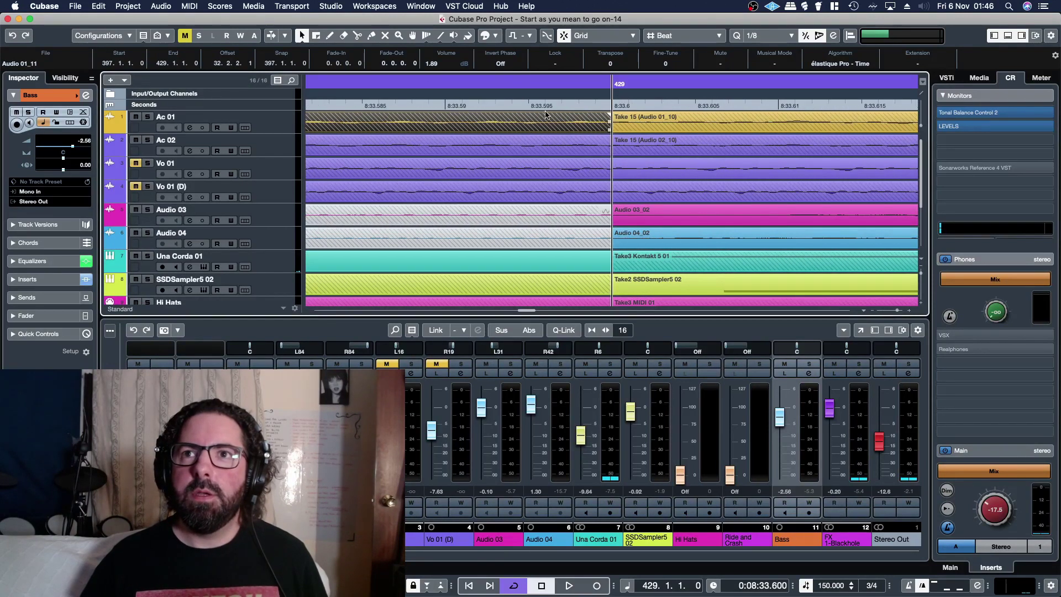
{"action": "left_click_drag", "start_coordinate": [608, 115], "coordinate": [670, 140]}
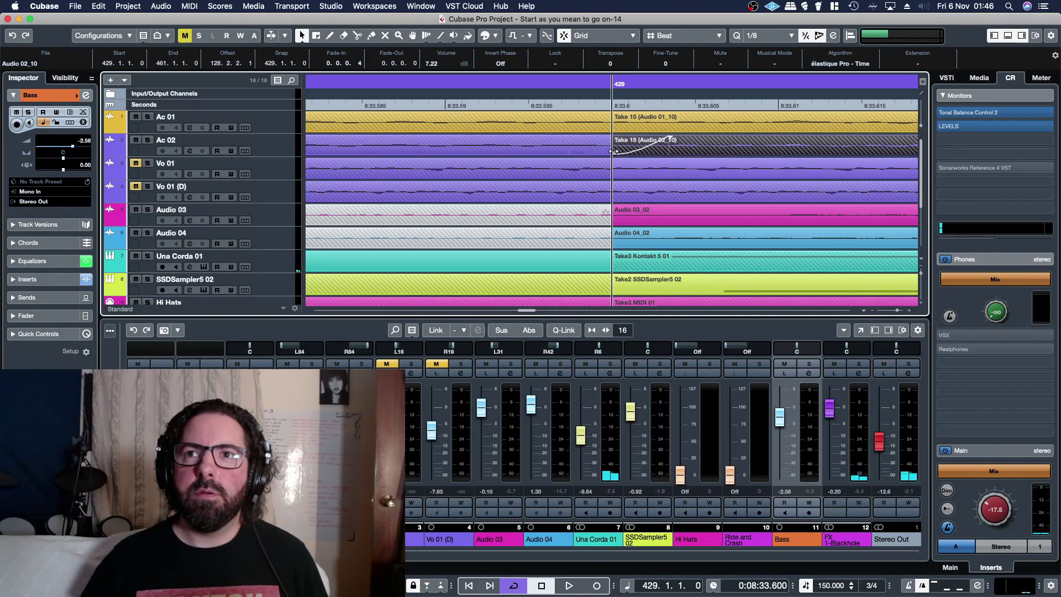
{"action": "left_click_drag", "start_coordinate": [615, 114], "coordinate": [663, 131]}
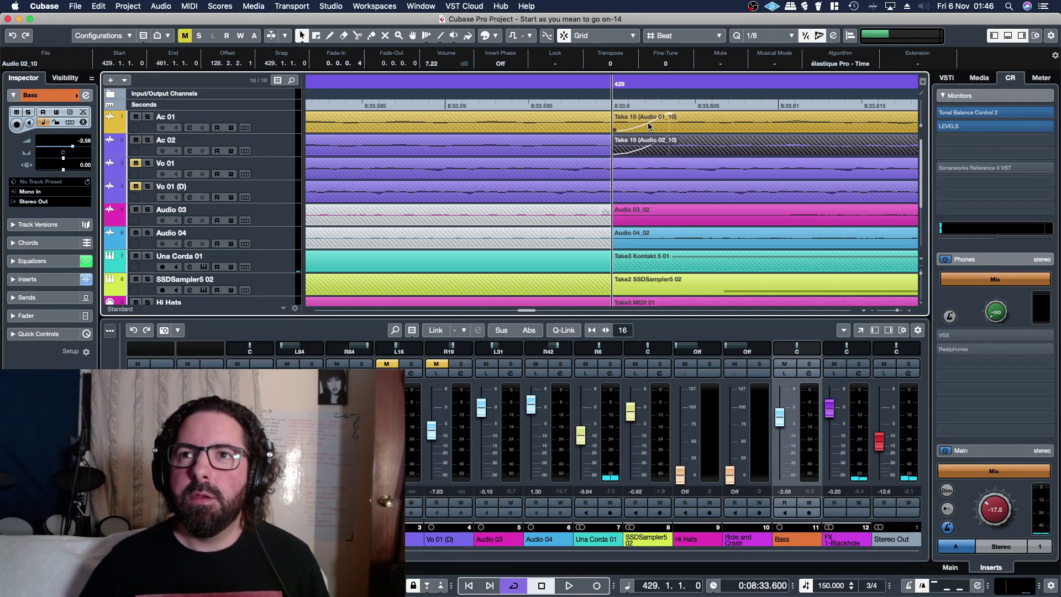
Step: Open Ac 01's Take 15 in the Sample Editor and view its curved 0.0.0.4 fade-in settings
{"action": "left_click", "coordinate": [643, 128]}
{"action": "double_click", "coordinate": [643, 128]}
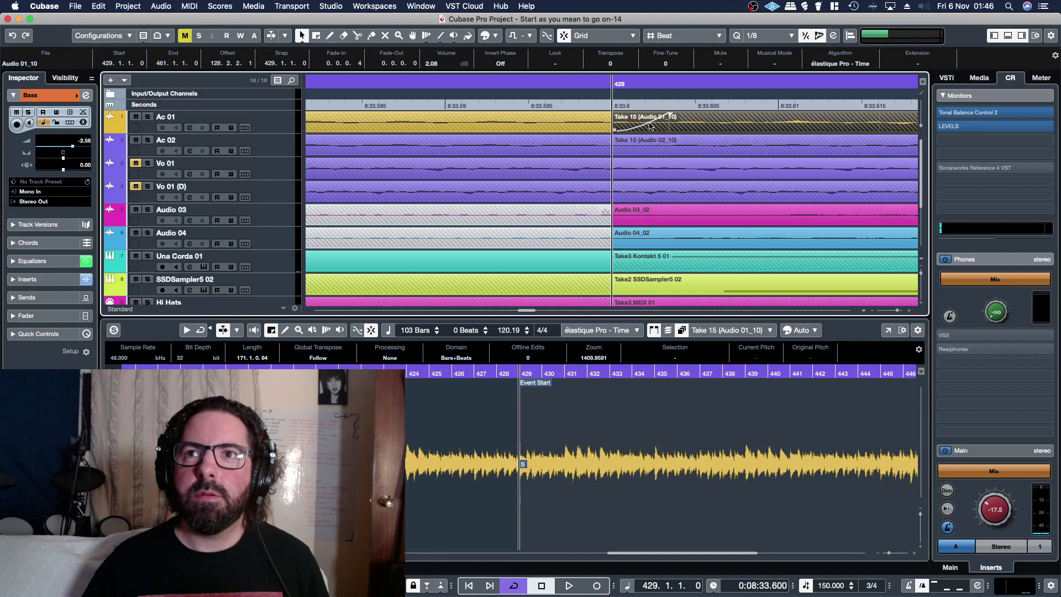
{"action": "double_click", "coordinate": [627, 131]}
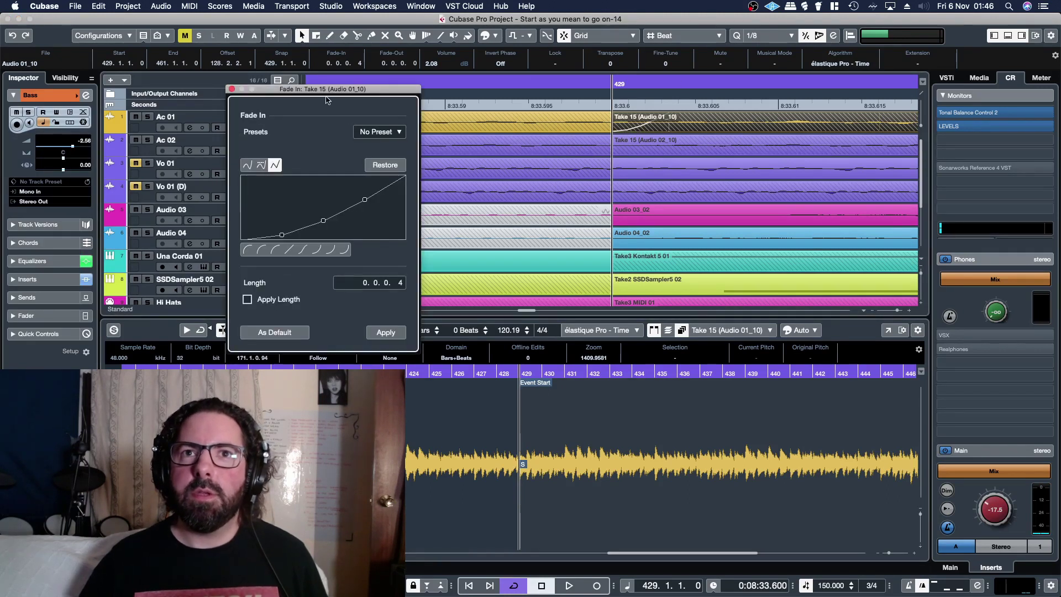
{"action": "left_click_drag", "start_coordinate": [326, 100], "coordinate": [490, 124]}
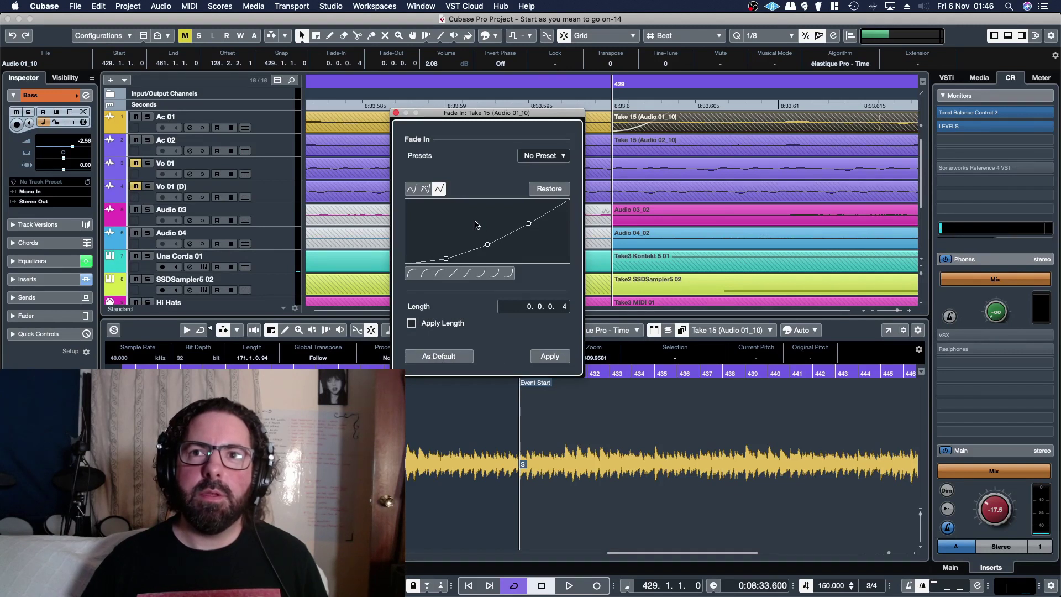
Step: Close the fade settings and add short 0.0.0.4 fade-outs to the earlier Ac 01 and Ac 02 events
{"action": "left_click", "coordinate": [396, 113]}
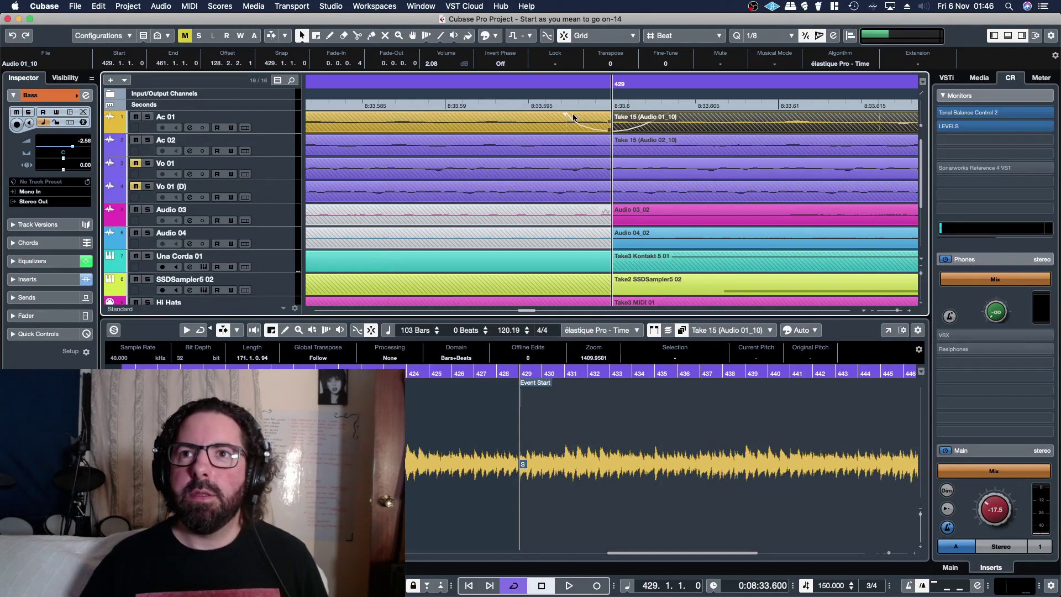
{"action": "mouse_move", "coordinate": [563, 115]}
{"action": "left_mouse_down"}
{"action": "mouse_move", "coordinate": [547, 114]}
{"action": "mouse_move", "coordinate": [560, 115]}
{"action": "left_mouse_up"}
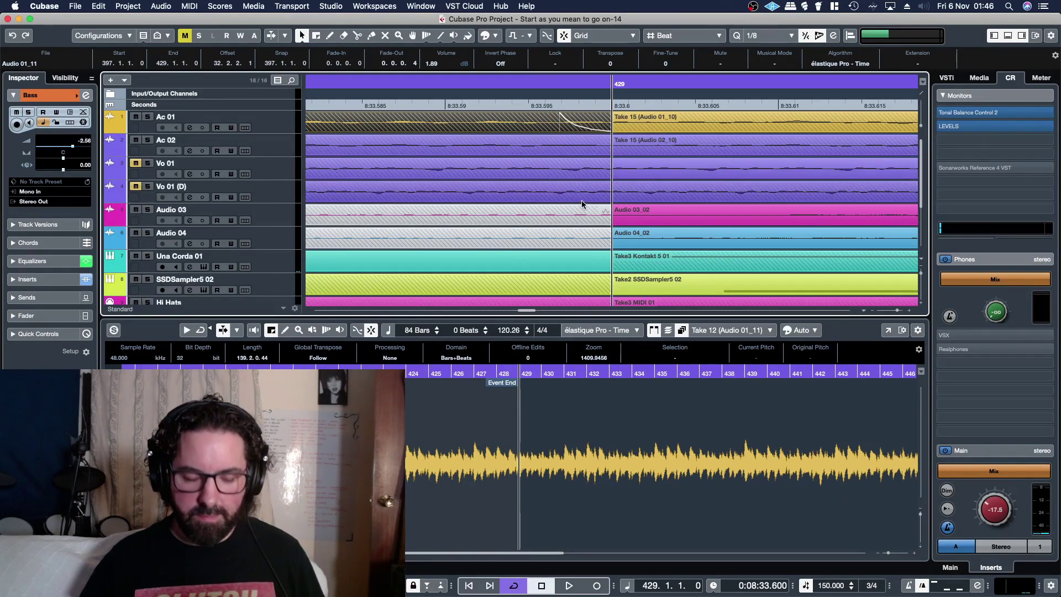
{"action": "left_click_drag", "start_coordinate": [608, 137], "coordinate": [568, 138]}
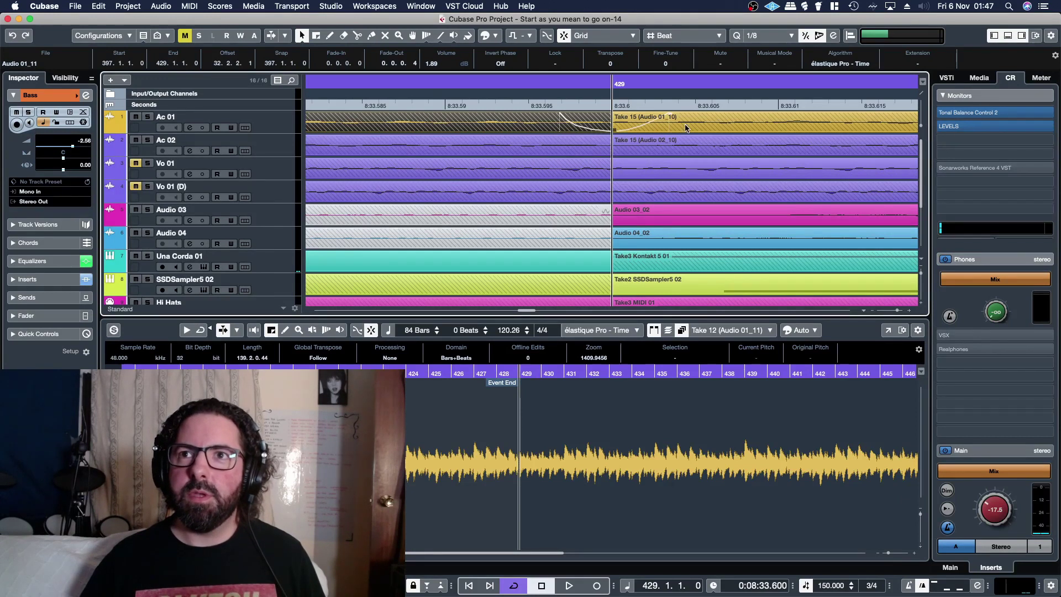
{"action": "key", "text": "g"}
{"action": "key", "text": "g"}
{"action": "key", "text": "g"}
{"action": "key", "text": "g"}
{"action": "key", "text": "g"}
{"action": "key", "text": "g"}
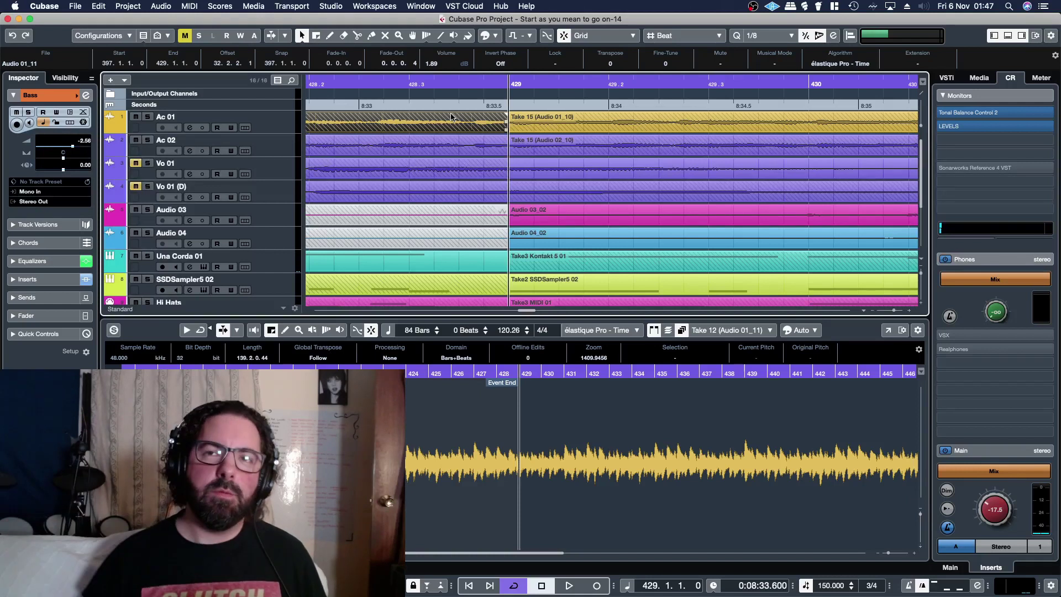
Step: Play back across the bar 429 join from just before it, then stop and zoom in on the fade
{"action": "scroll", "coordinate": [453, 198], "scroll_direction": "left", "scroll_amount": 5}
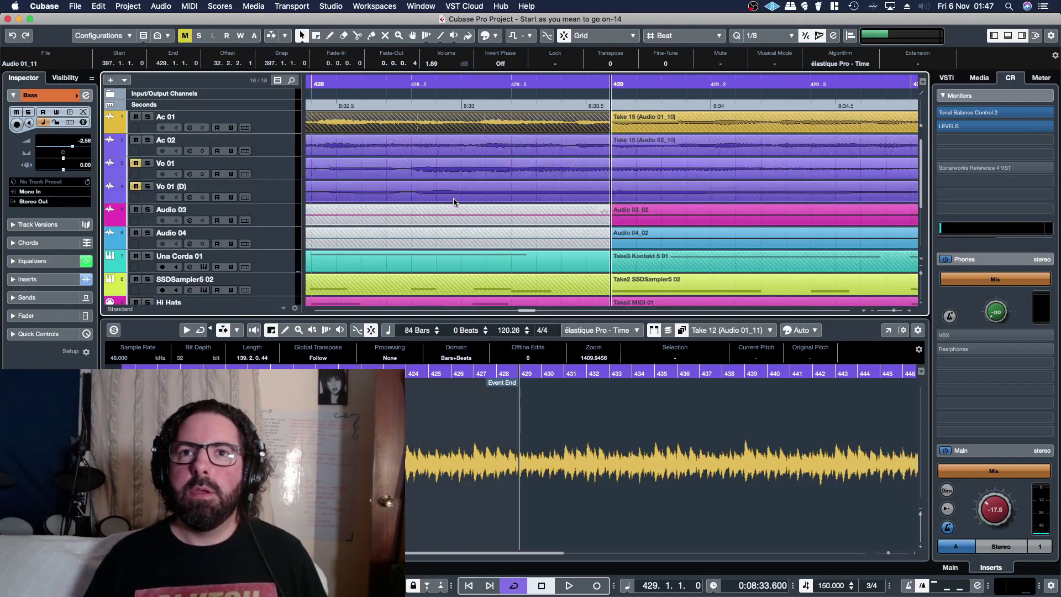
{"action": "scroll", "coordinate": [453, 200], "scroll_direction": "down", "scroll_amount": 3}
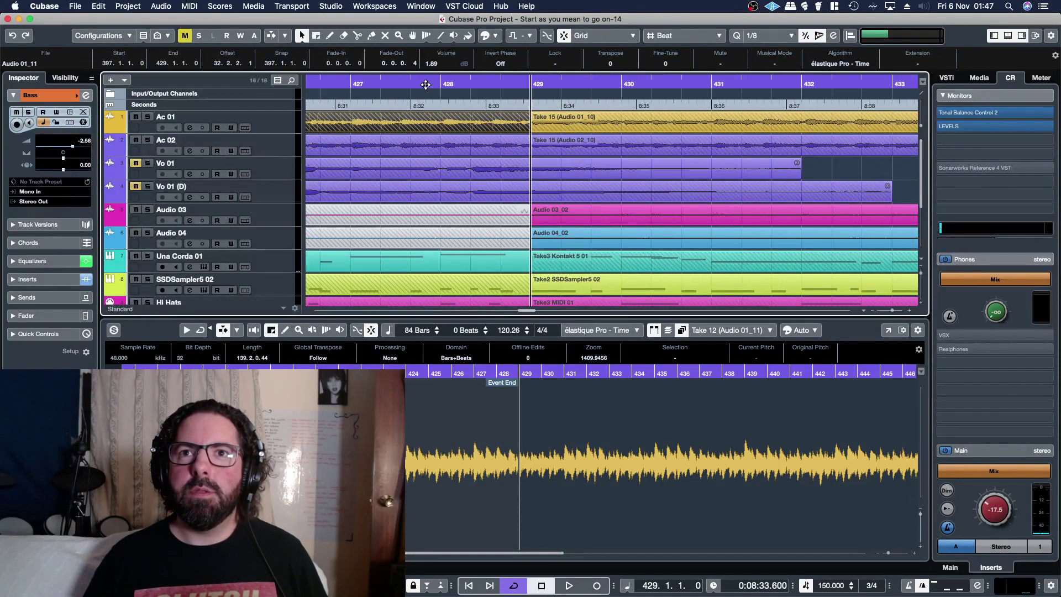
{"action": "left_click", "coordinate": [400, 84]}
{"action": "key", "text": "space"}
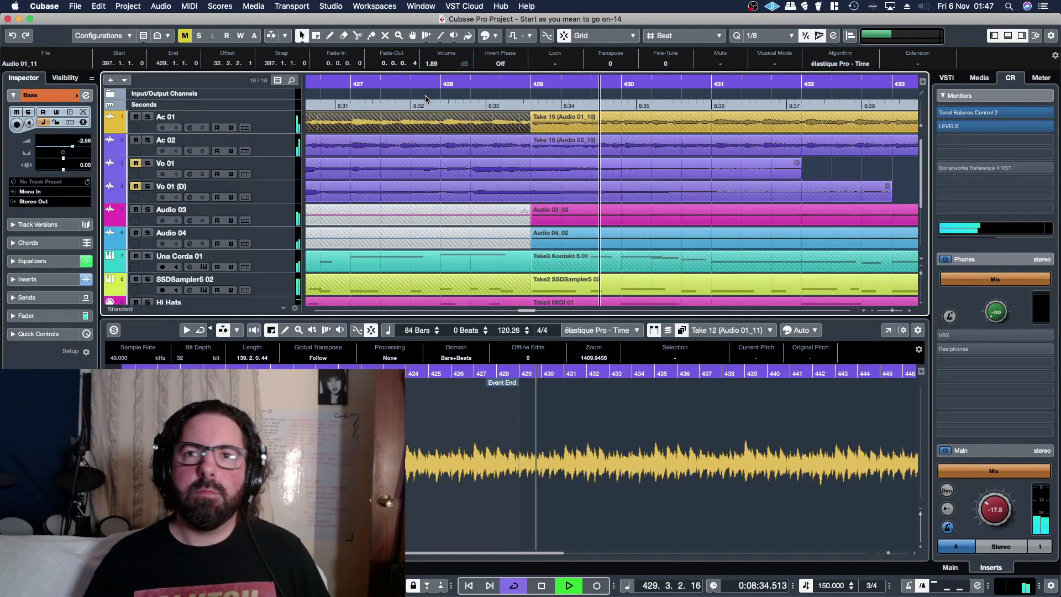
{"action": "left_click", "coordinate": [573, 149]}
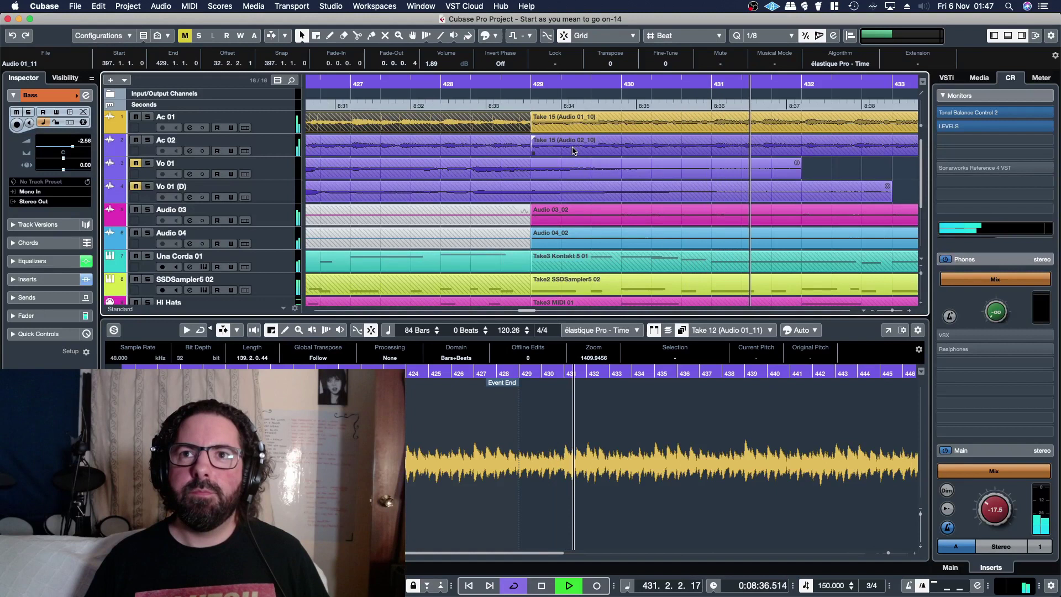
{"action": "key", "text": "space"}
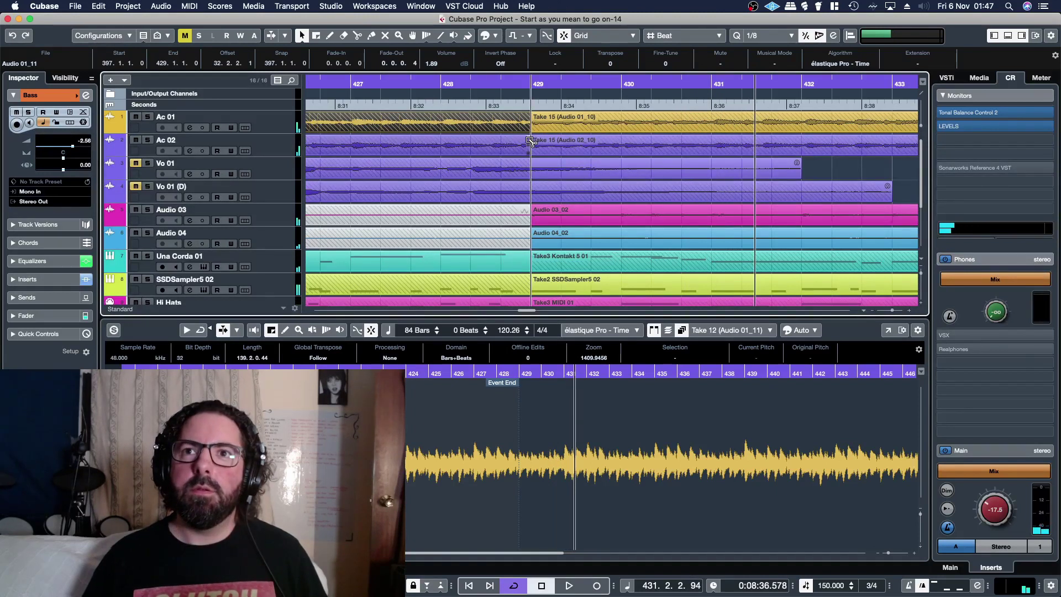
{"action": "scroll", "coordinate": [528, 145], "scroll_direction": "up", "scroll_amount": 10}
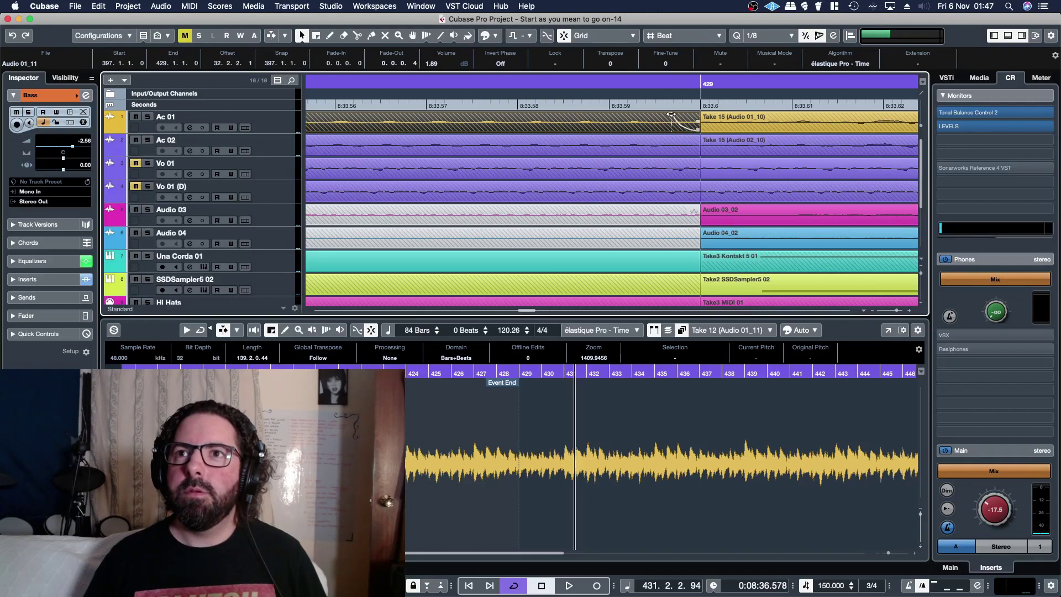
Step: Select the Ac 02 and Ac 01 events, ending on Take 15 (Audio 02_10), and open the Project menu
{"action": "left_click", "coordinate": [677, 137]}
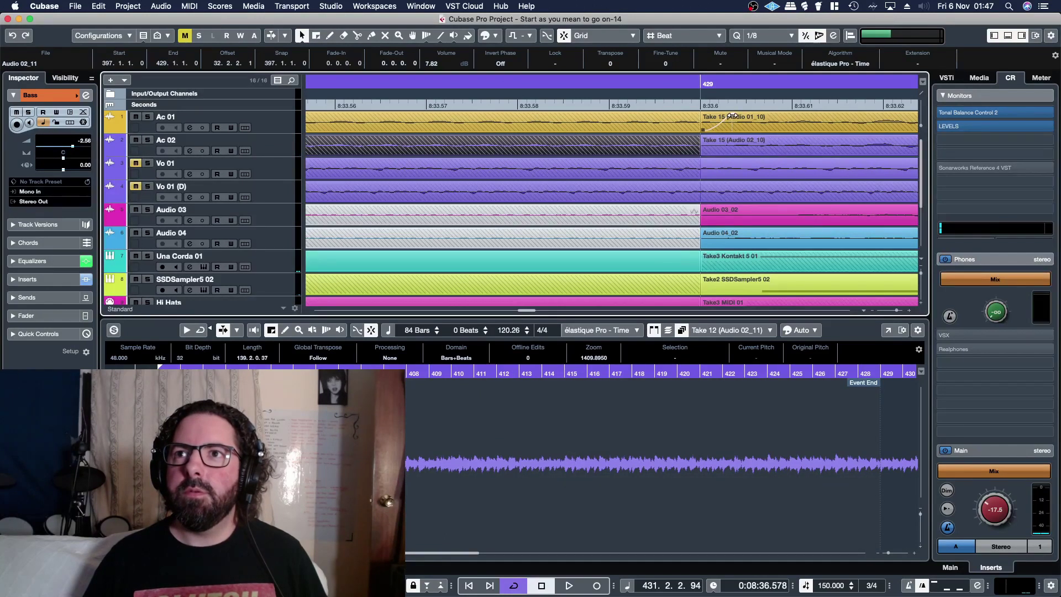
{"action": "left_click", "coordinate": [732, 116]}
{"action": "left_click", "coordinate": [733, 138]}
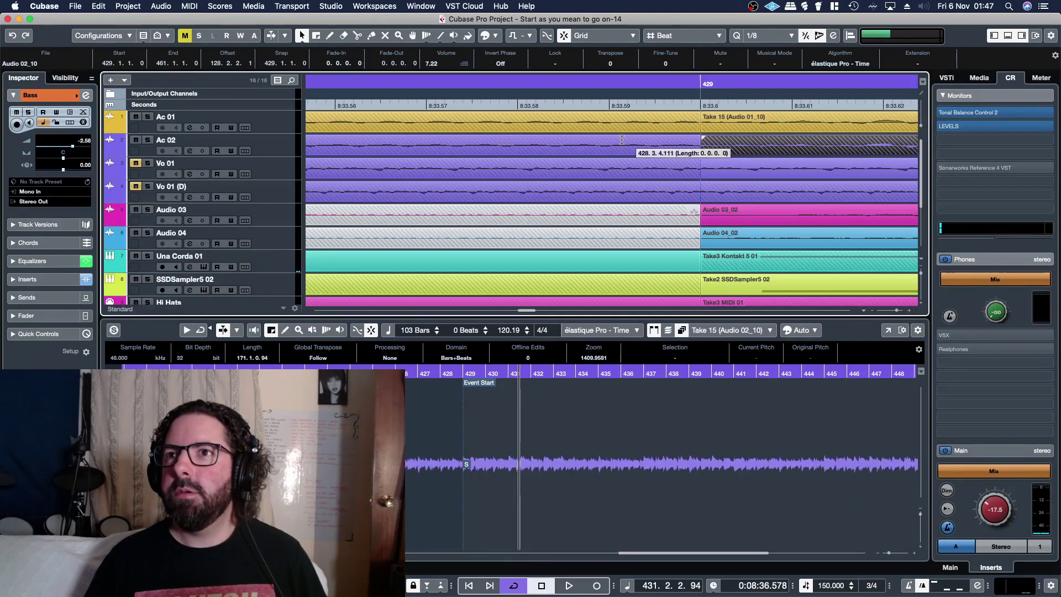
{"action": "left_click", "coordinate": [129, 6]}
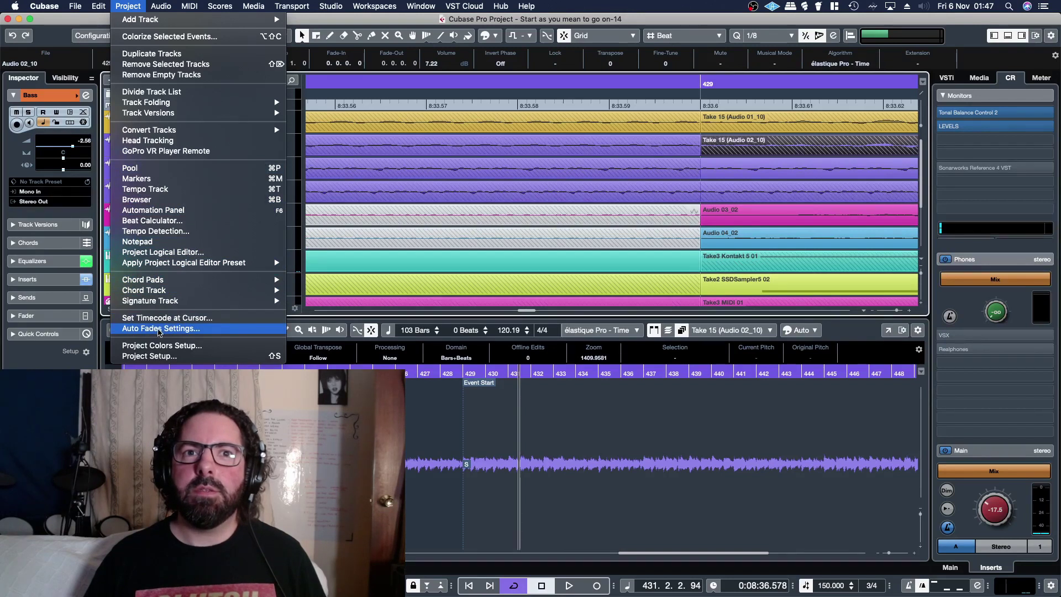
Step: In Auto Fades Settings, enable Auto Fade In and Auto Fade Out at 4 ms and confirm
{"action": "left_click", "coordinate": [159, 330]}
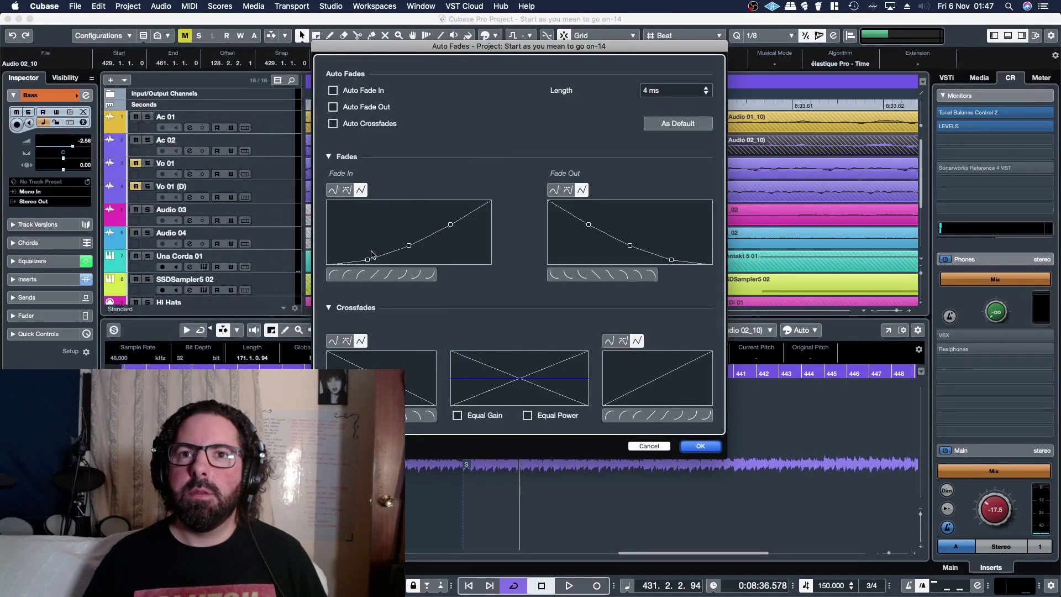
{"action": "left_click", "coordinate": [332, 90]}
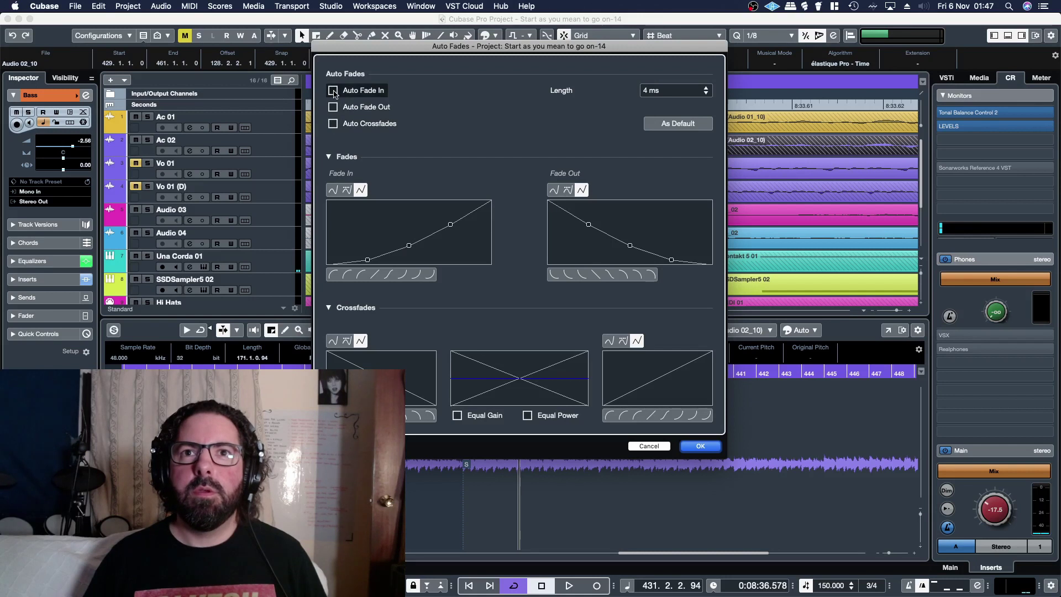
{"action": "left_click", "coordinate": [332, 107]}
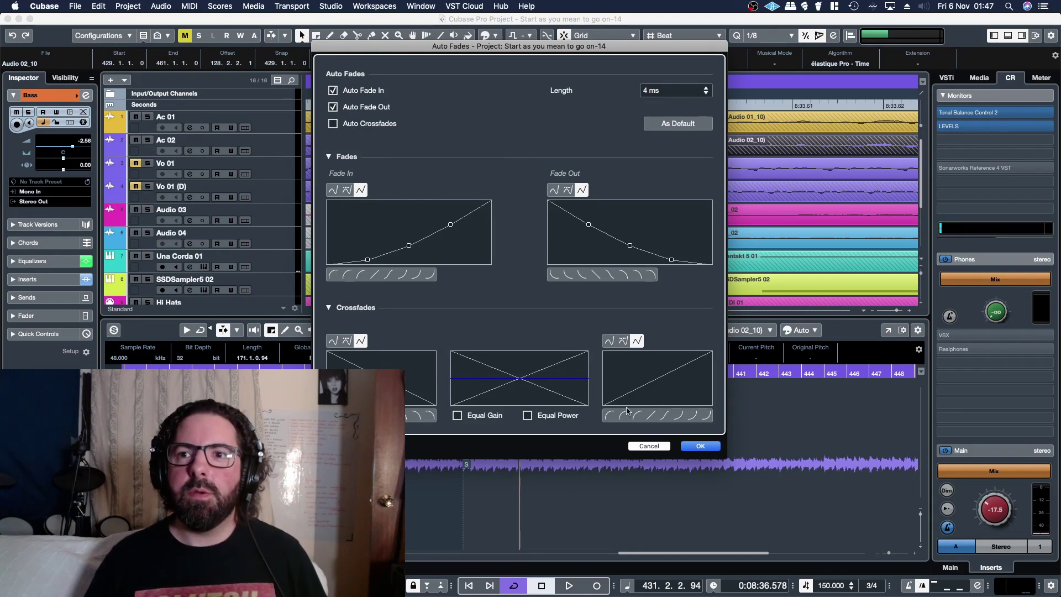
{"action": "left_click", "coordinate": [683, 448]}
{"action": "key", "text": "g"}
{"action": "key", "text": "g"}
{"action": "key", "text": "g"}
{"action": "key", "text": "g"}
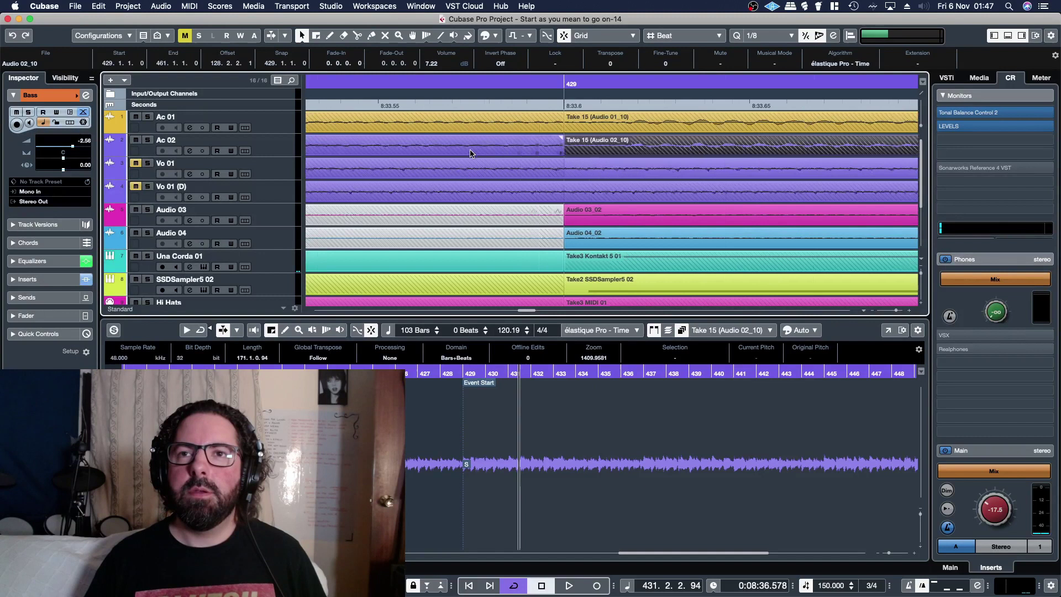
{"action": "key", "text": "g"}
{"action": "left_click", "coordinate": [378, 100]}
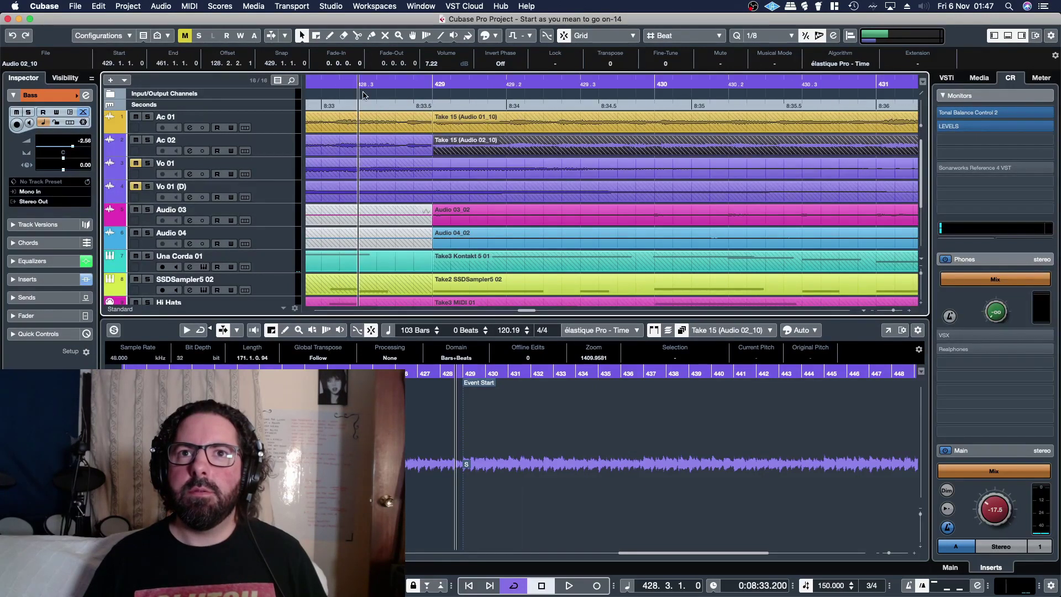
{"action": "key", "text": "space"}
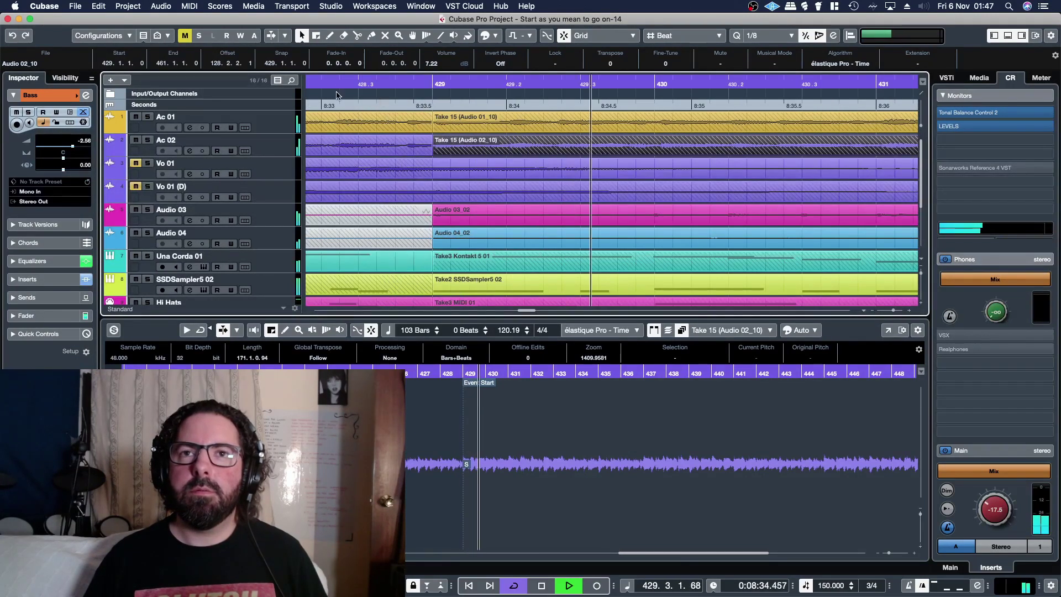
{"action": "key", "text": "space"}
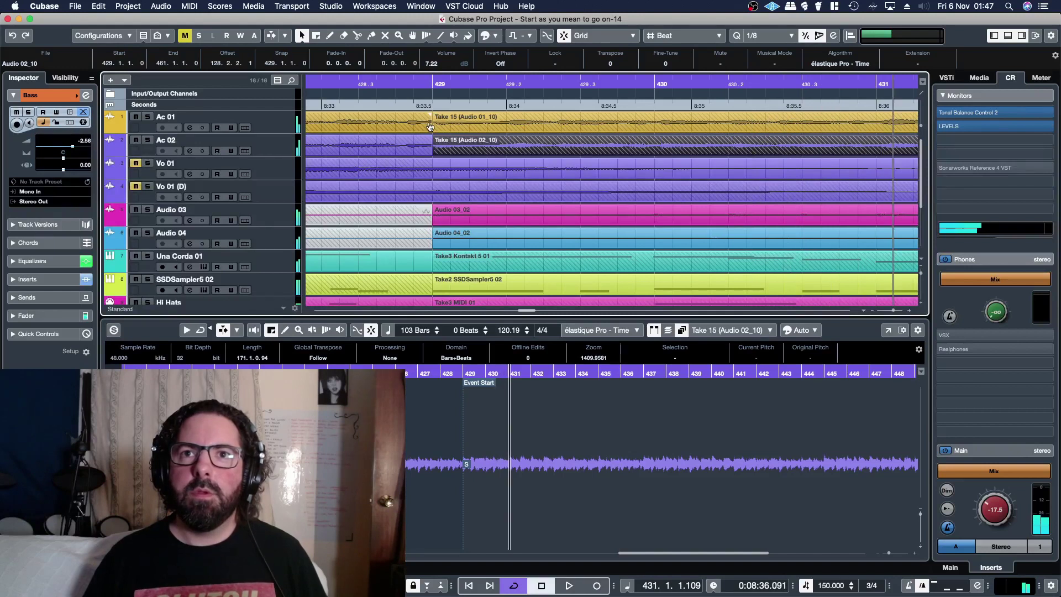
{"action": "scroll", "coordinate": [433, 127], "scroll_direction": "up", "scroll_amount": 6}
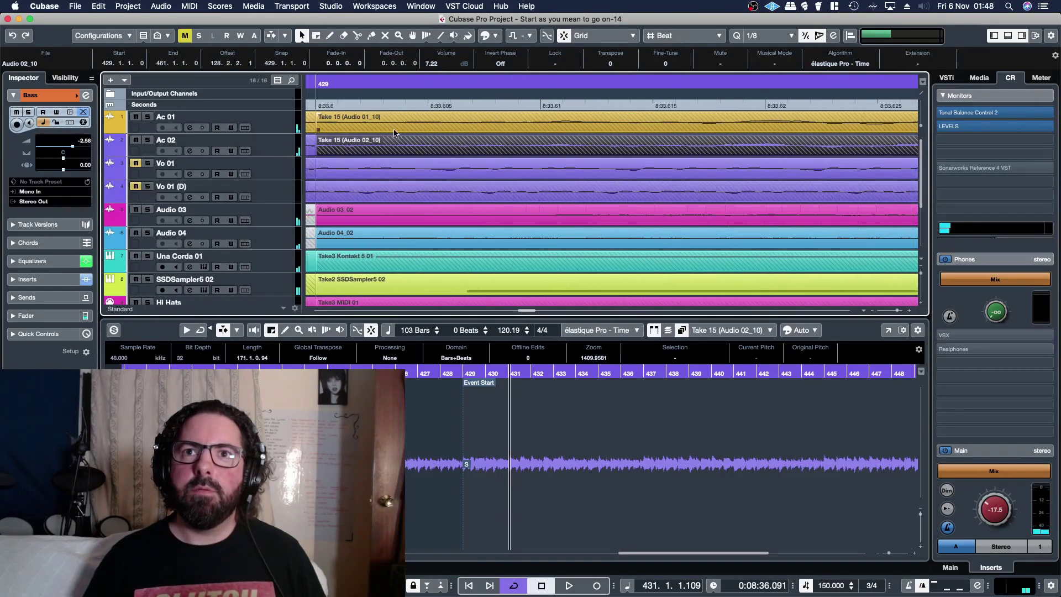
{"action": "scroll", "coordinate": [344, 131], "scroll_direction": "up", "scroll_amount": 8}
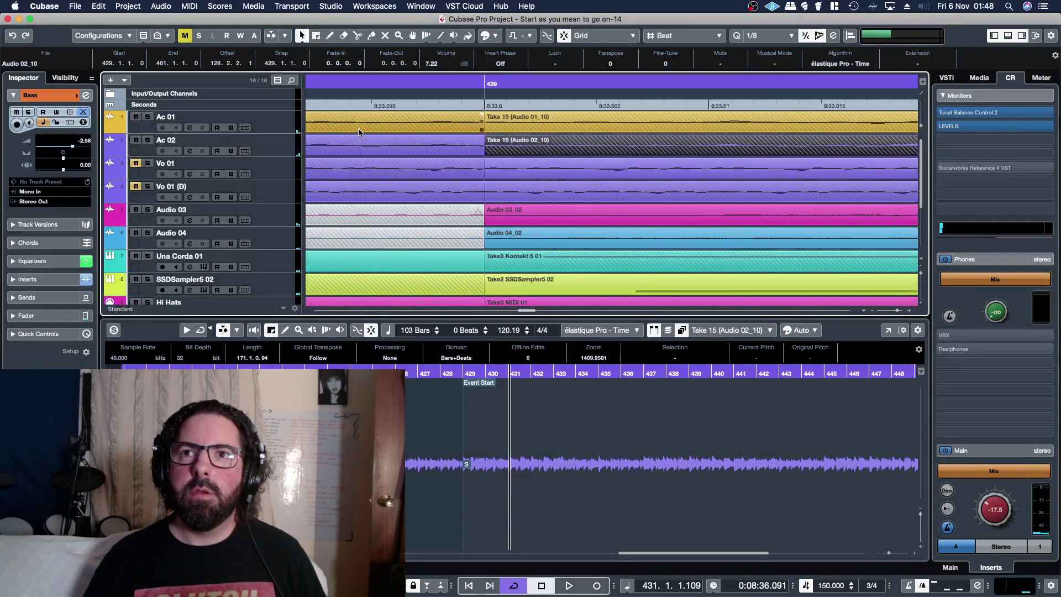
{"action": "scroll", "coordinate": [488, 128], "scroll_direction": "down", "scroll_amount": 15}
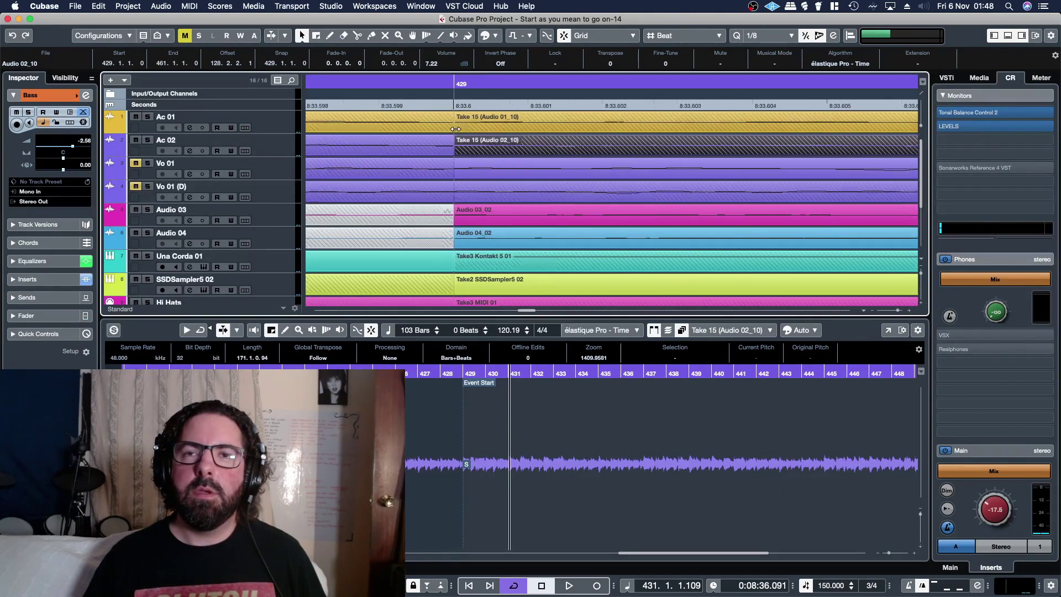
{"action": "left_click", "coordinate": [324, 89]}
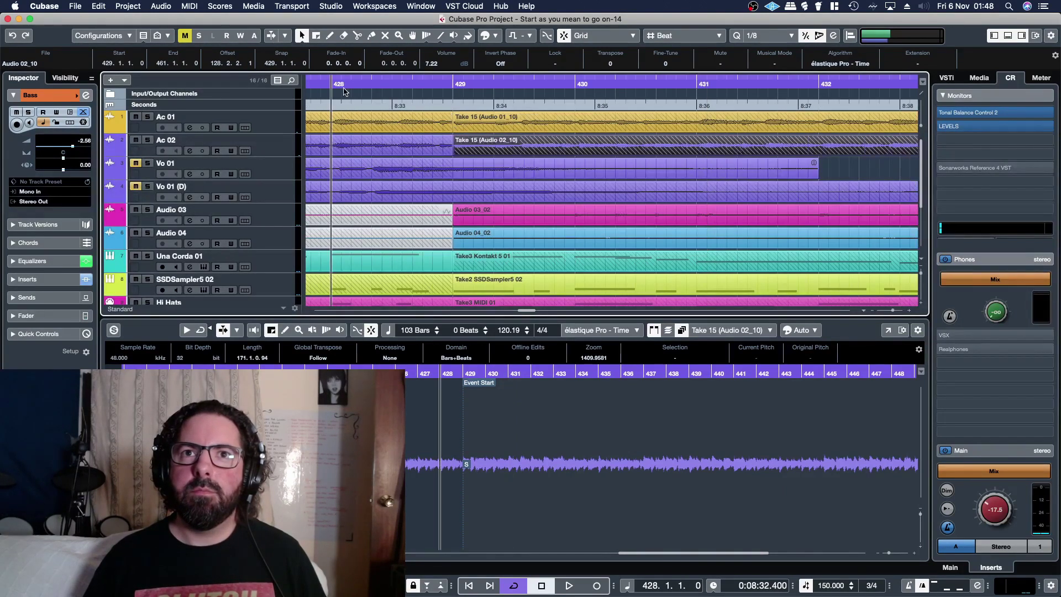
{"action": "key", "text": "space"}
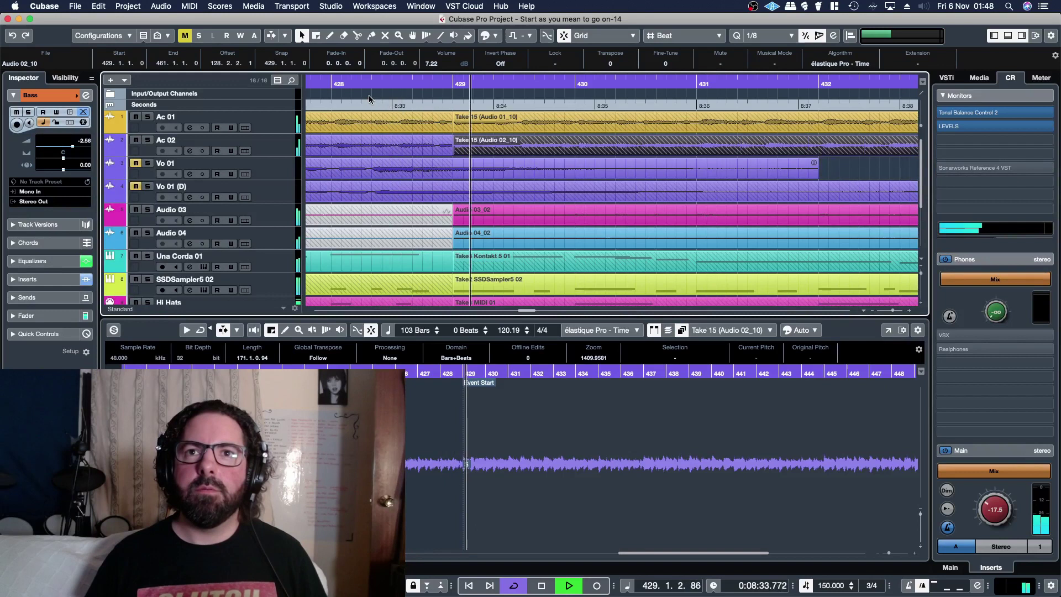
{"action": "key", "text": "space"}
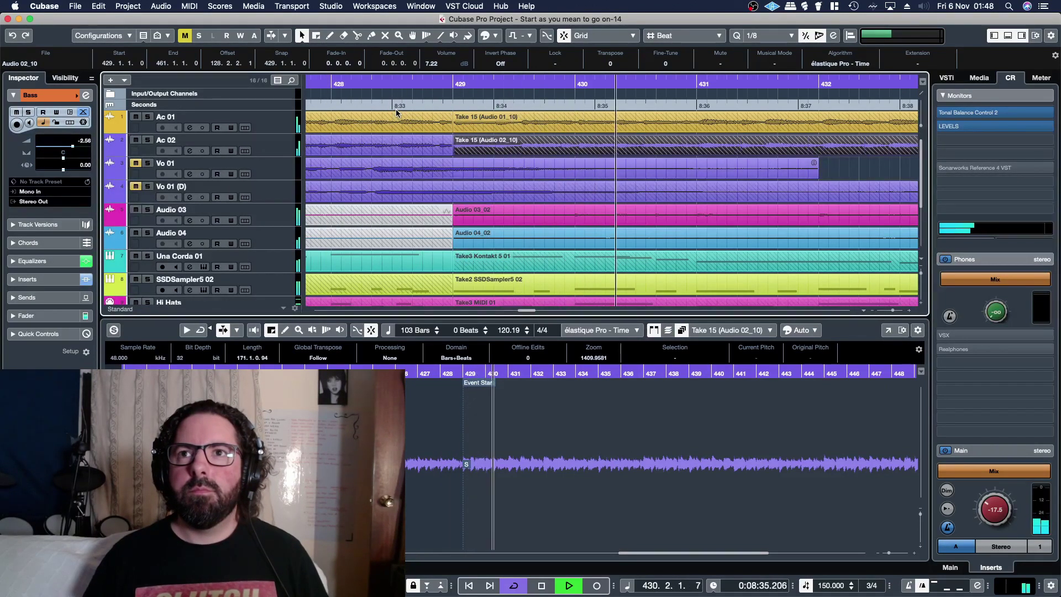
{"action": "key", "text": "space"}
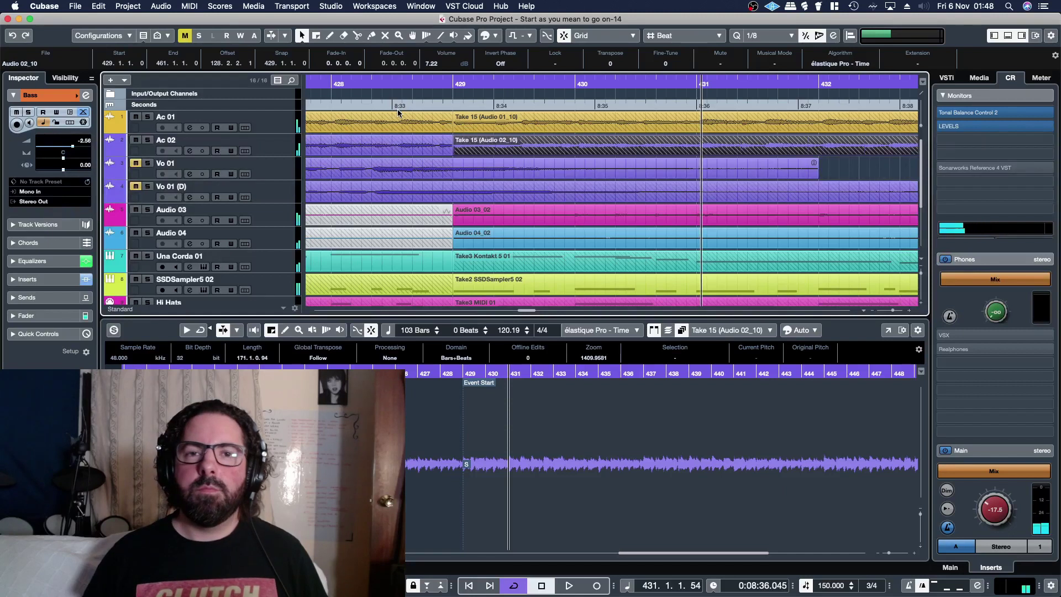